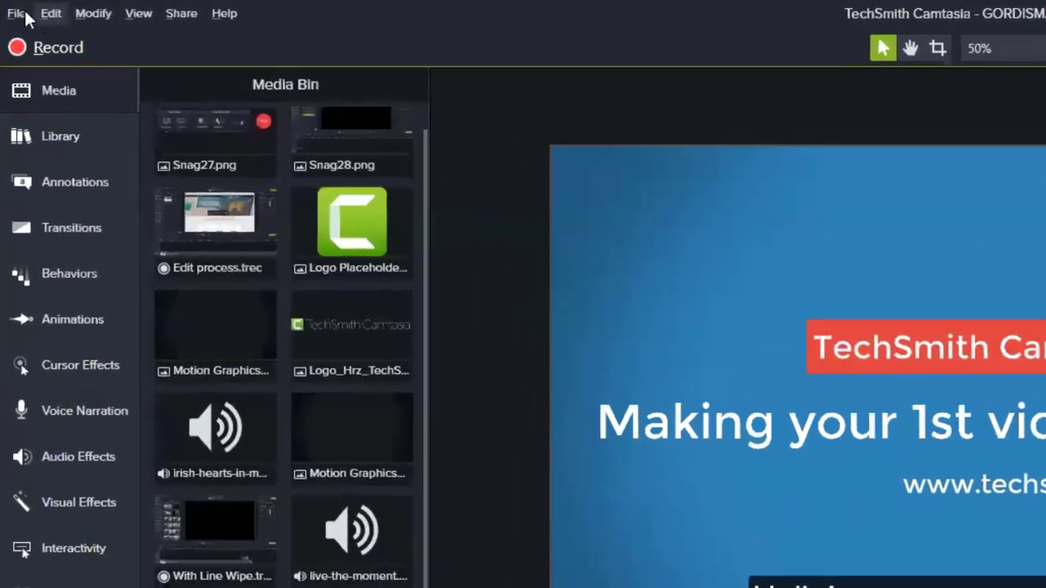
Step: Bring up the File menu to reach the Export as Zip command
click(13, 10)
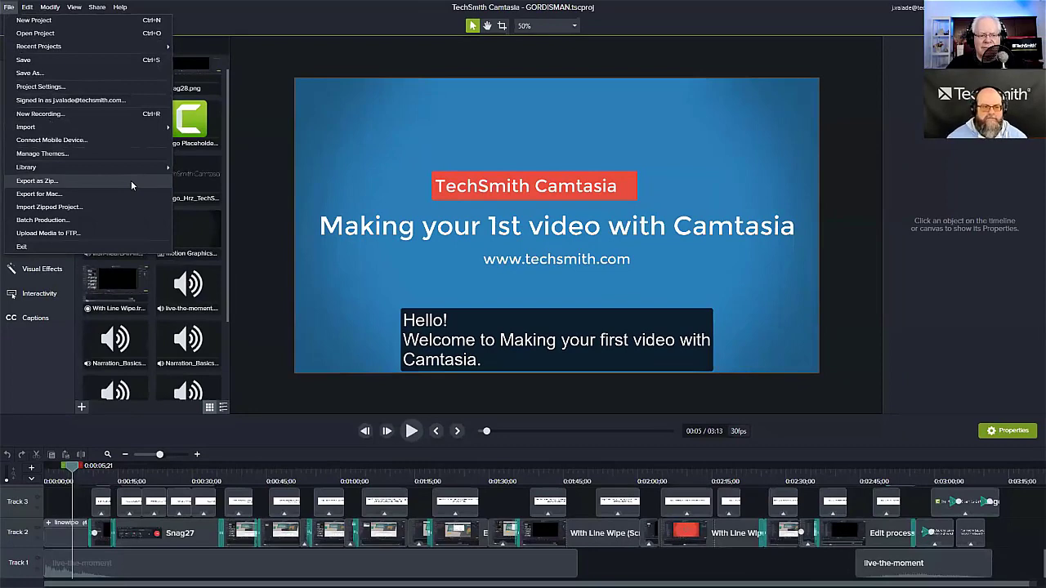
Step: Export the project as GORDISMAN.zip on the Desktop, keeping 'Include all files' checked
click(131, 180)
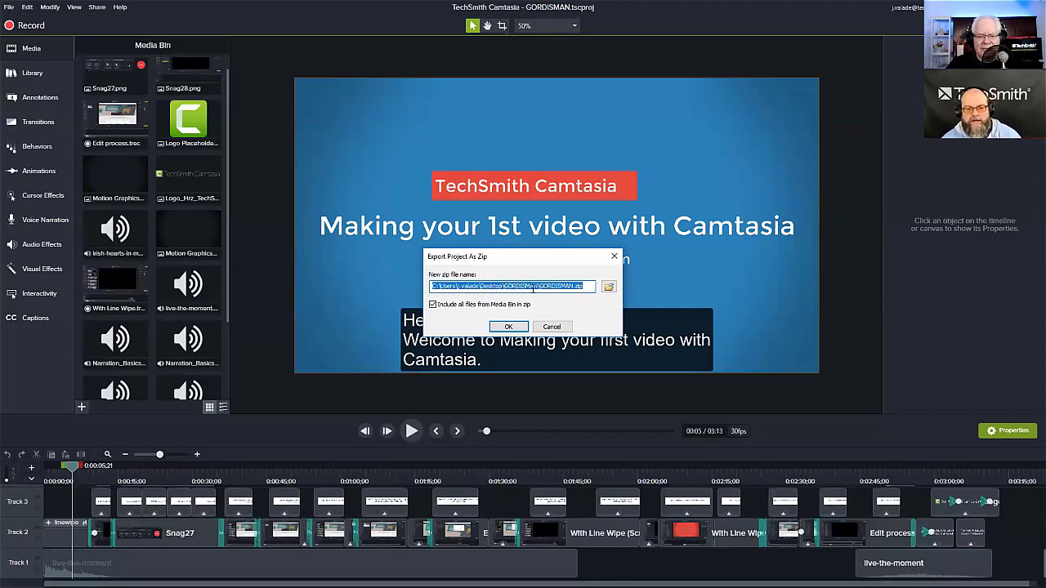
click(609, 287)
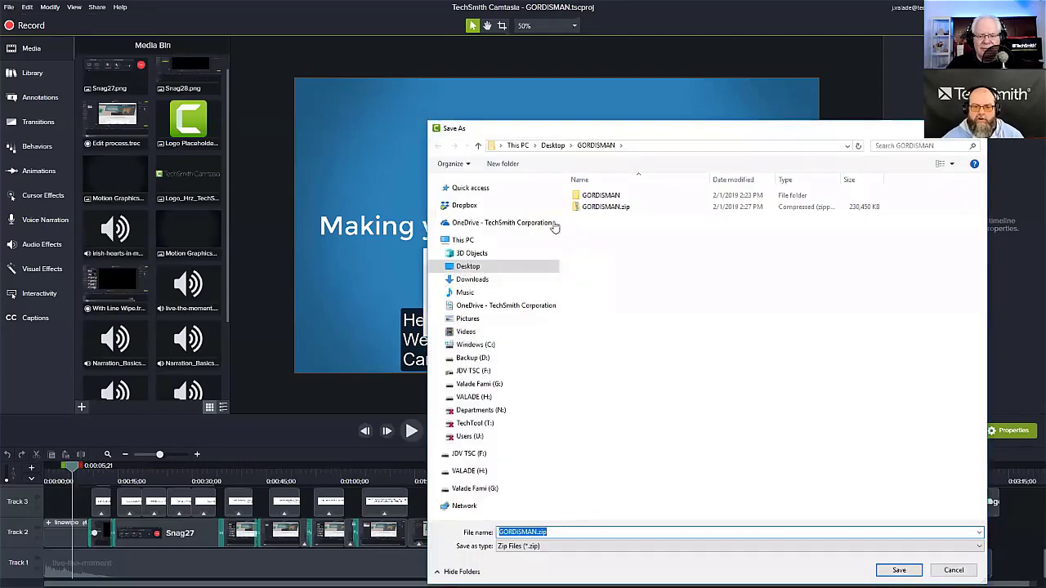
click(469, 271)
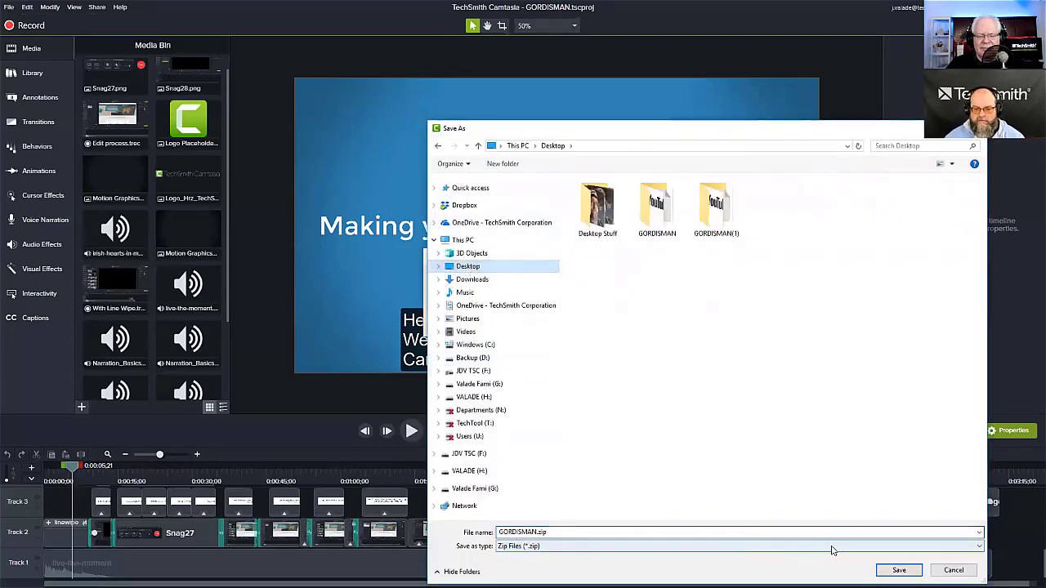
click(898, 570)
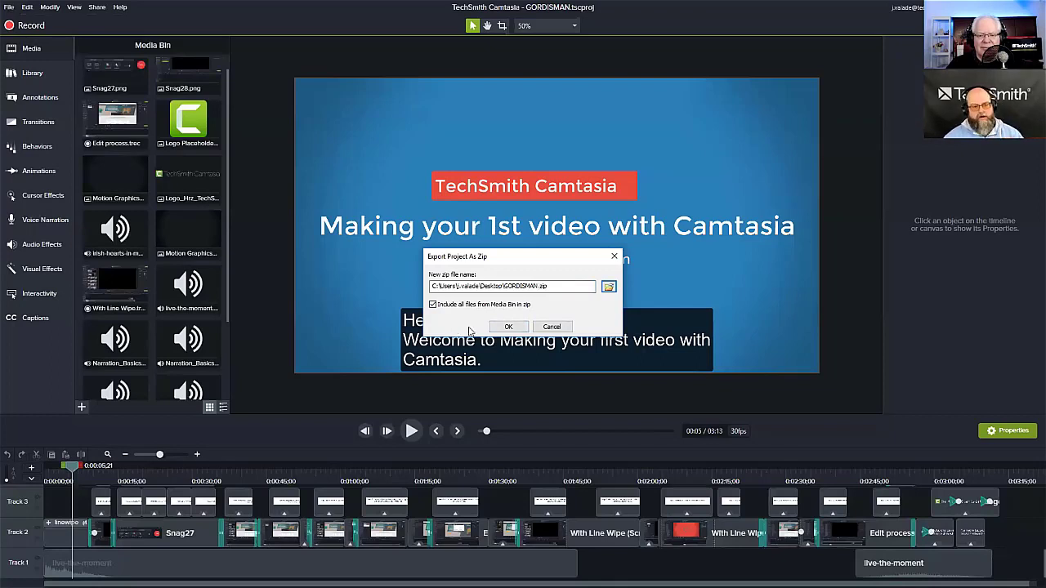
click(509, 326)
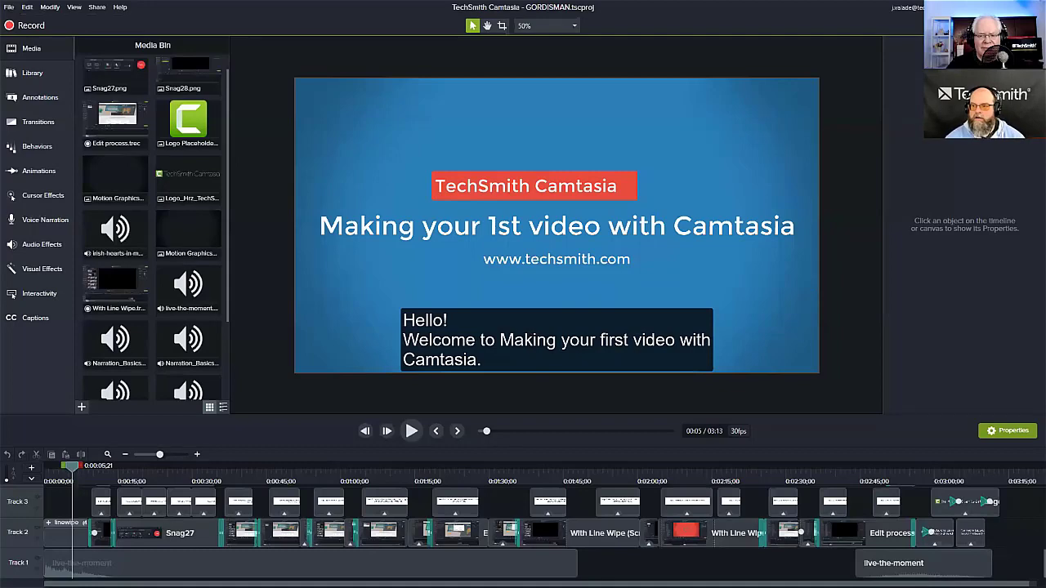
Step: Confirm GORDISMAN.zip is on the Desktop in File Explorer, then return to the empty Camtasia project
key(super+e)
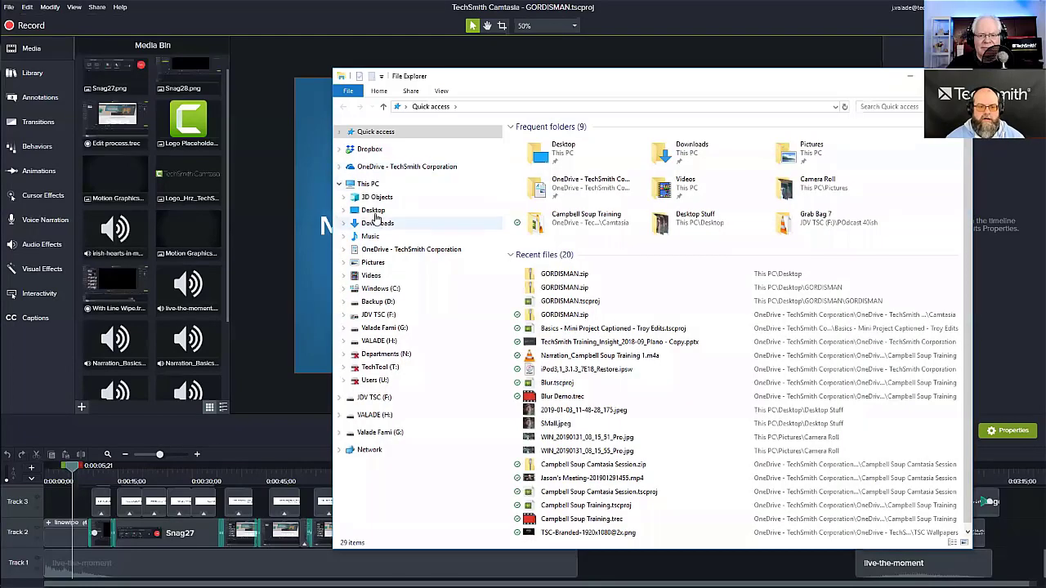
click(425, 210)
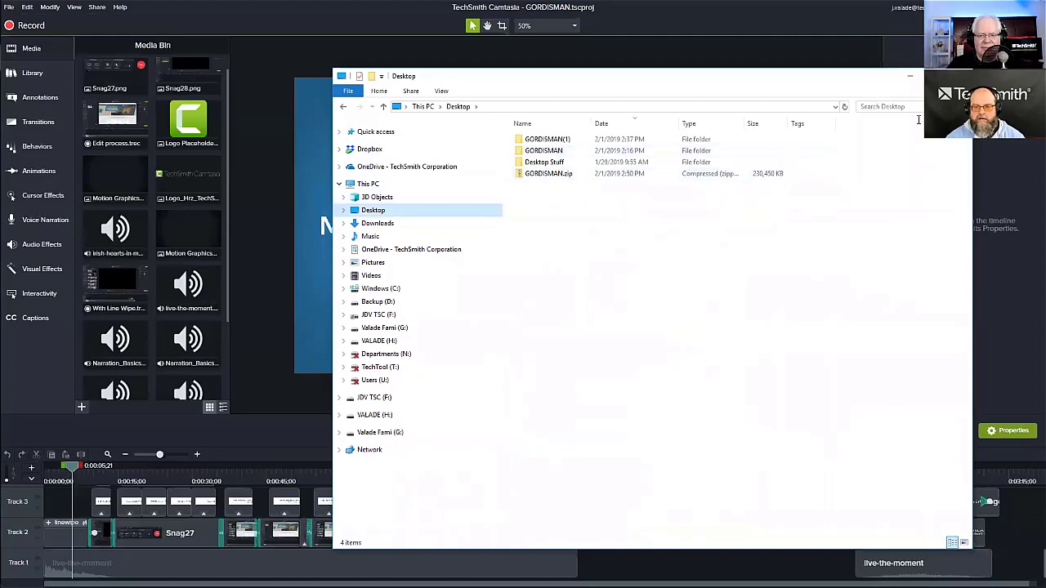
click(669, 5)
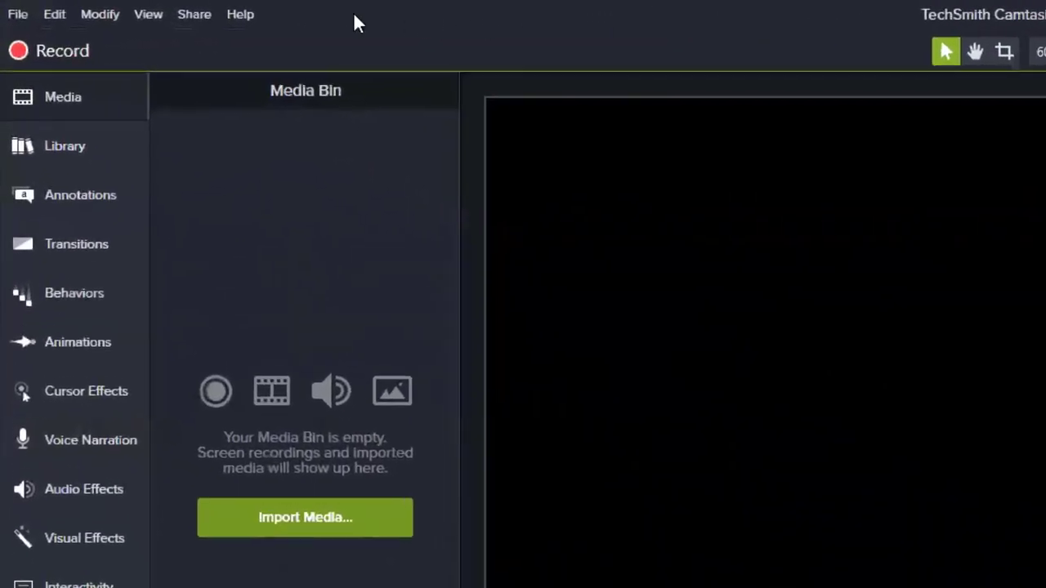
Step: Import Desktop\GORDISMAN.zip as a zipped project and open the unpacked GORDISMAN project
click(20, 16)
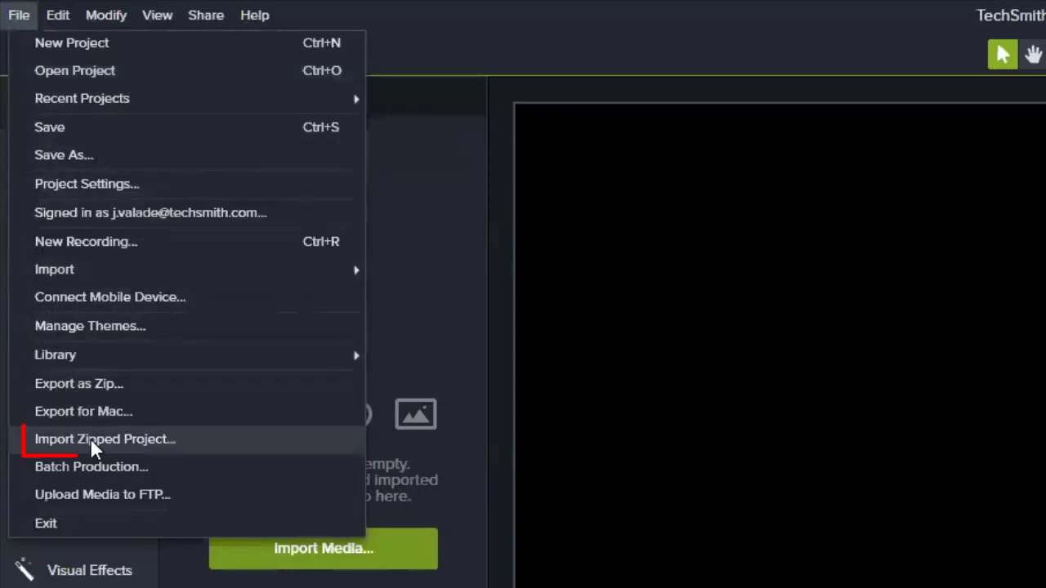
click(188, 446)
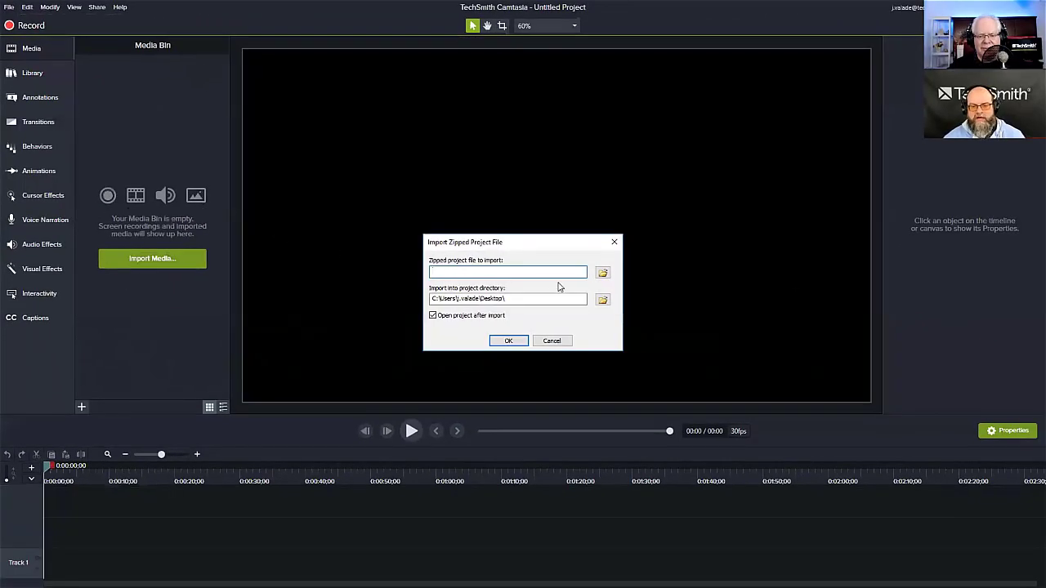
click(605, 275)
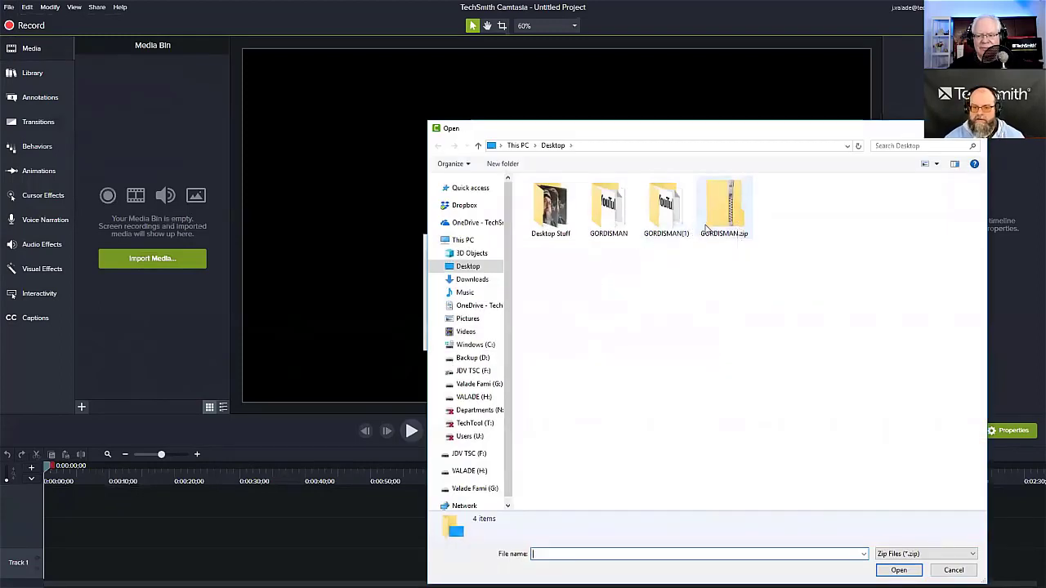
click(731, 226)
click(897, 569)
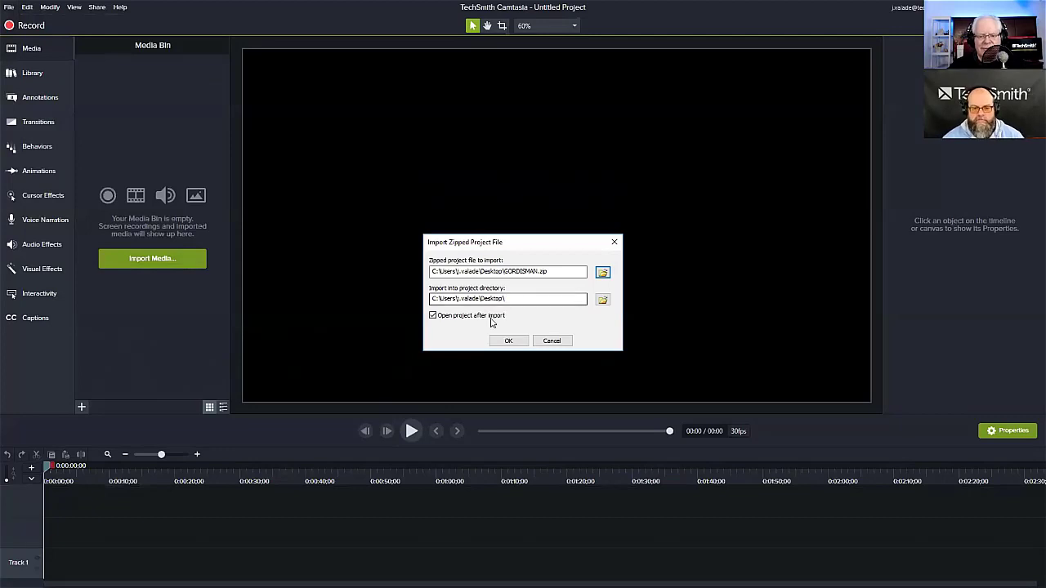
click(524, 341)
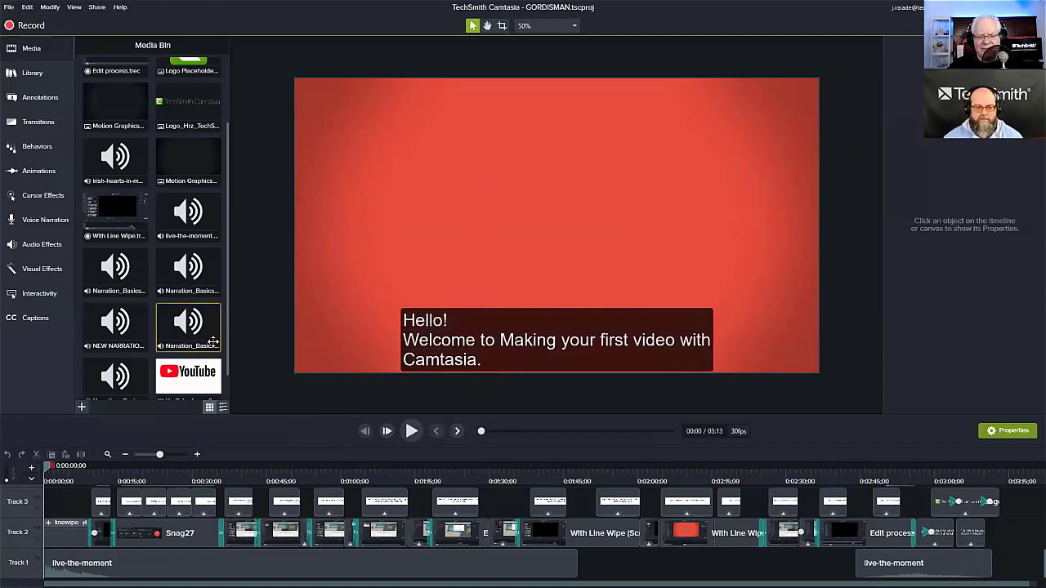
scroll(212, 342, up, 2)
scroll(212, 341, down, 2)
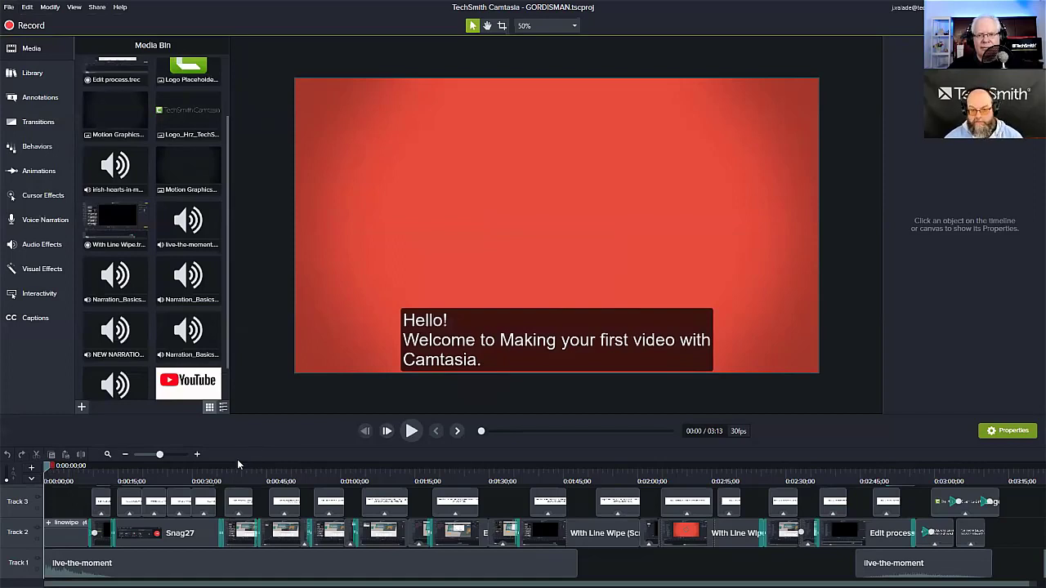
Step: Save As GORDISMAN.1.tscproj by adding '1' before the extension, then dismiss the saved notice
click(8, 8)
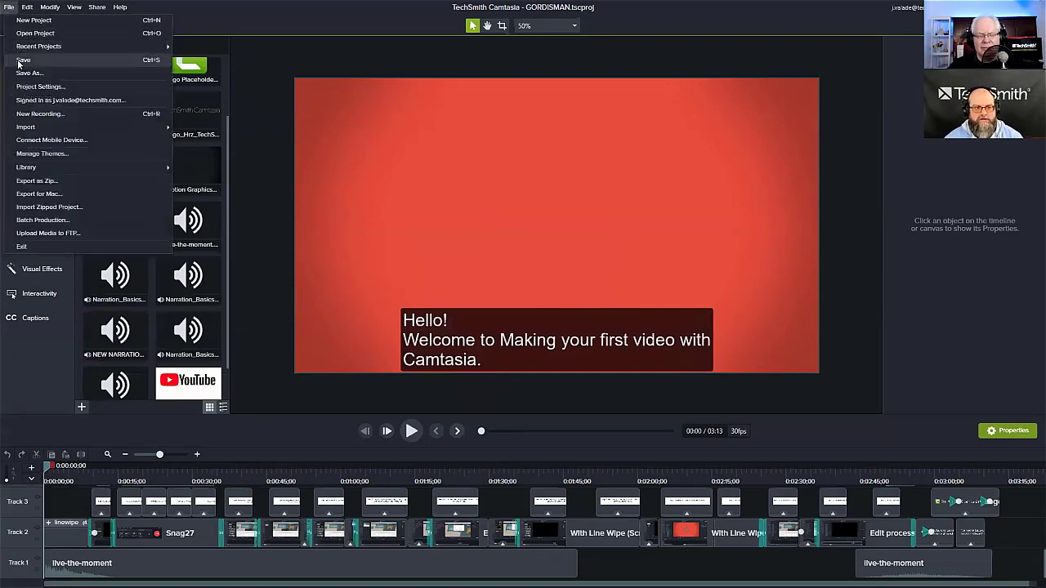
click(25, 74)
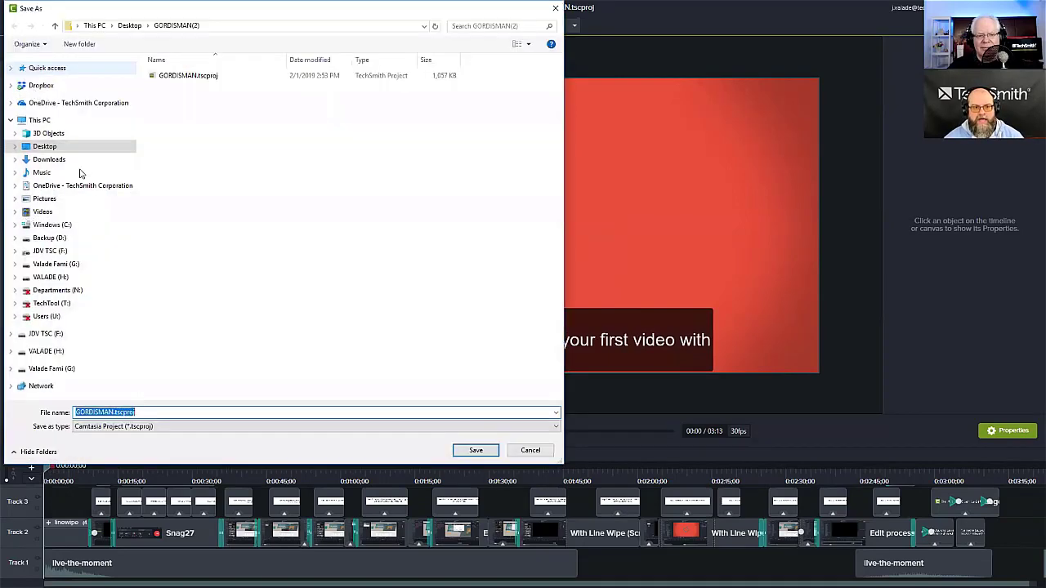
key(End)
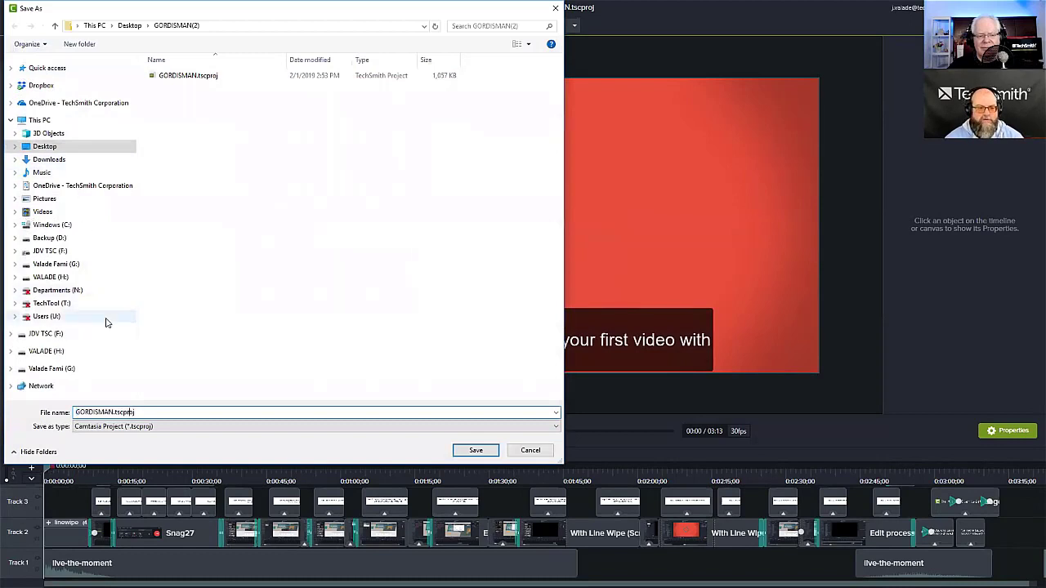
key(Left)
key(Left)
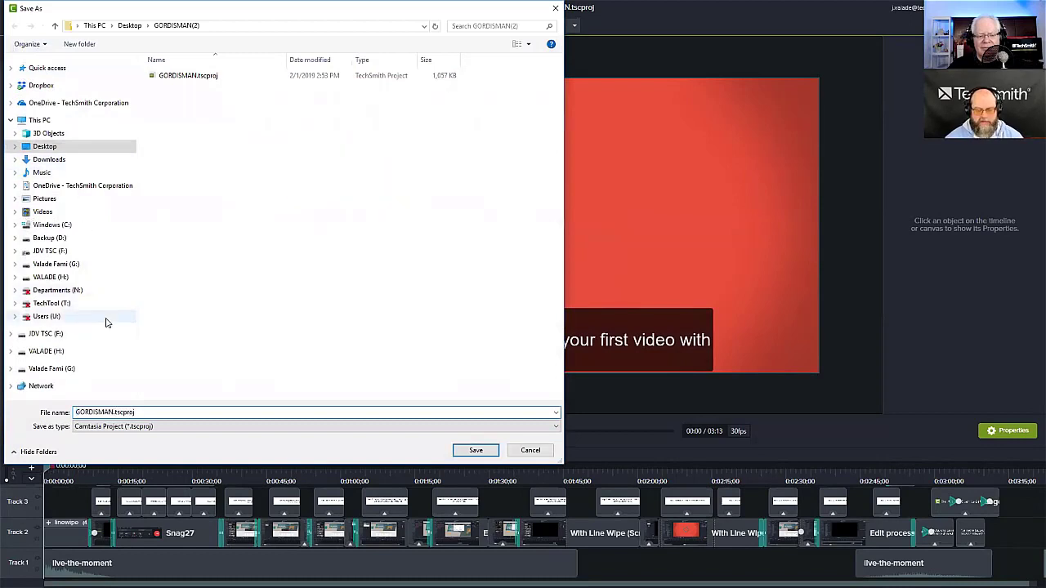
text(1.)
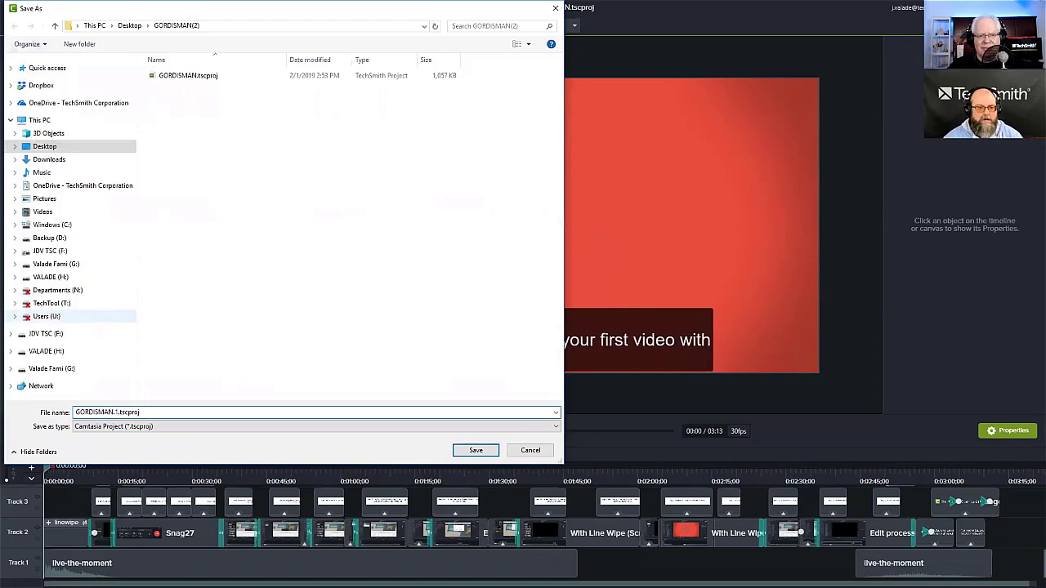
key(Return)
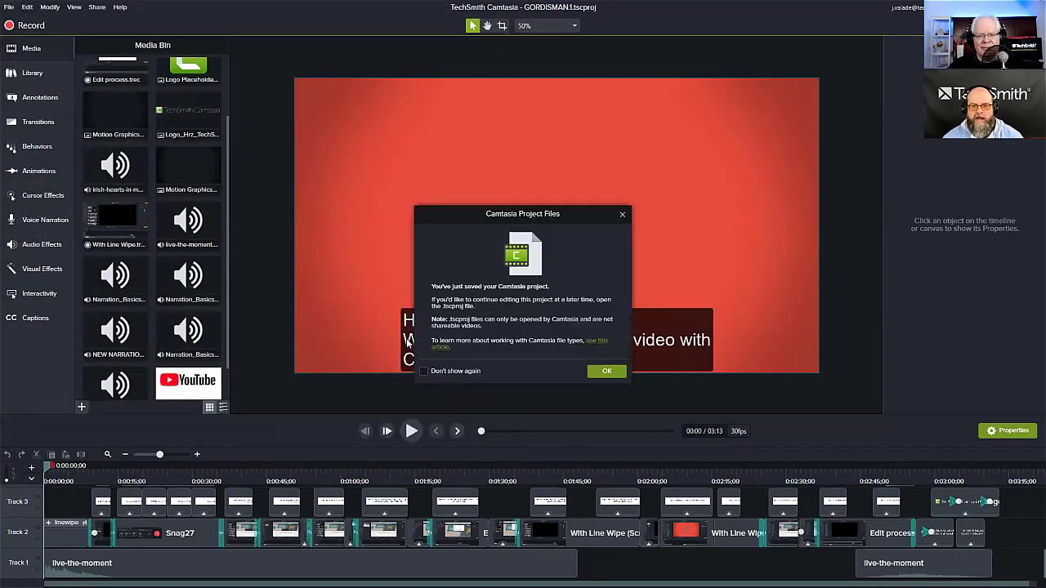
click(592, 371)
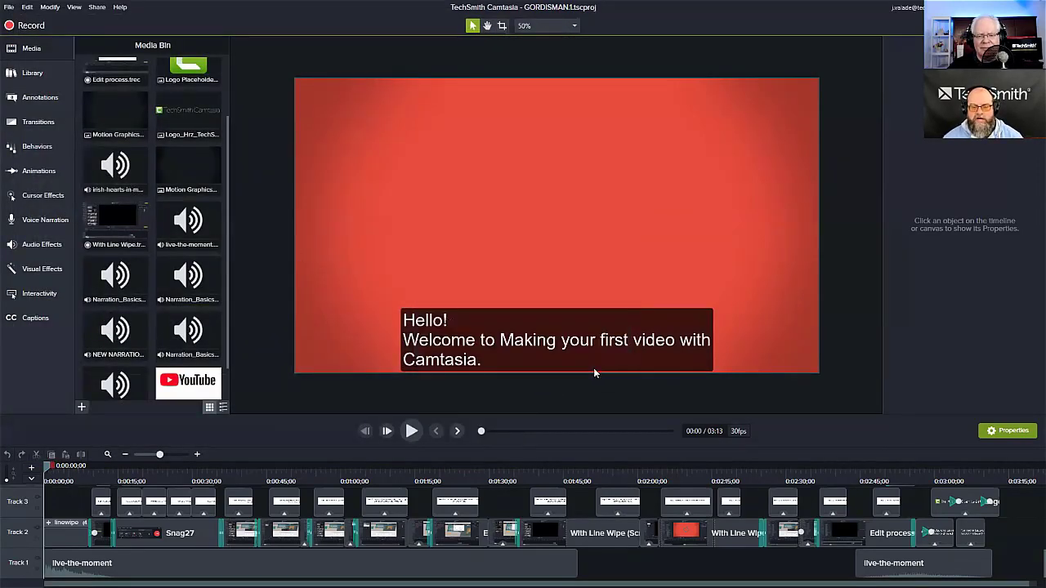
Step: Select the Track 3 caption clip and move the playhead to 02:53 to preview the YouTube slide
click(731, 508)
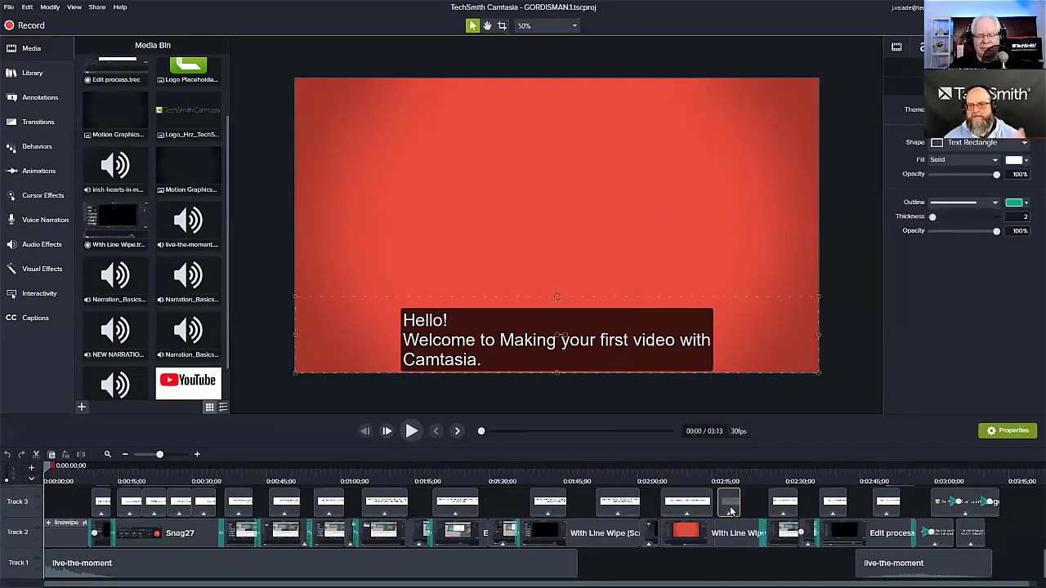
scroll(784, 527, up, 3)
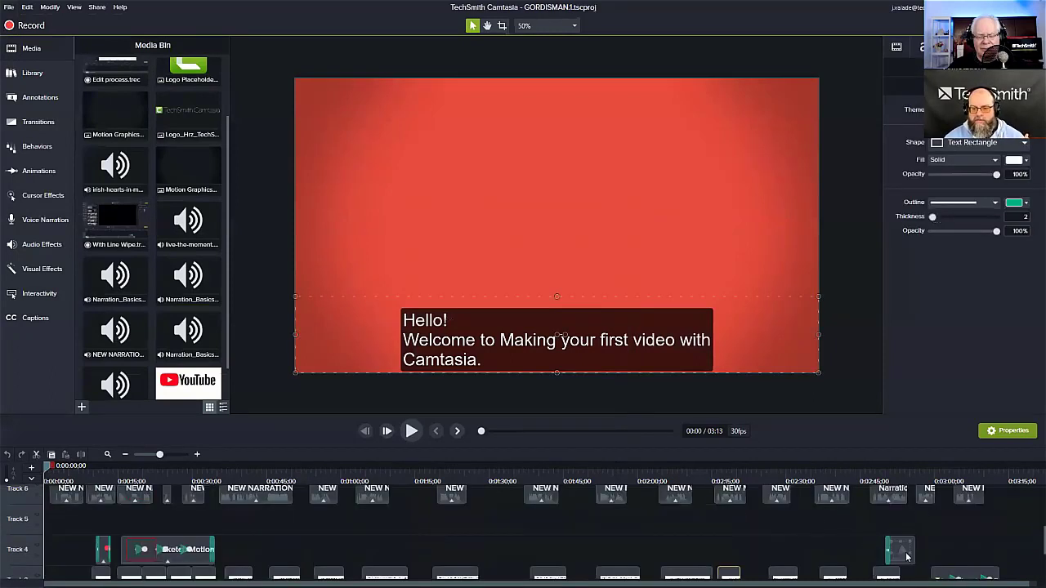
click(898, 472)
drag(898, 472, 901, 472)
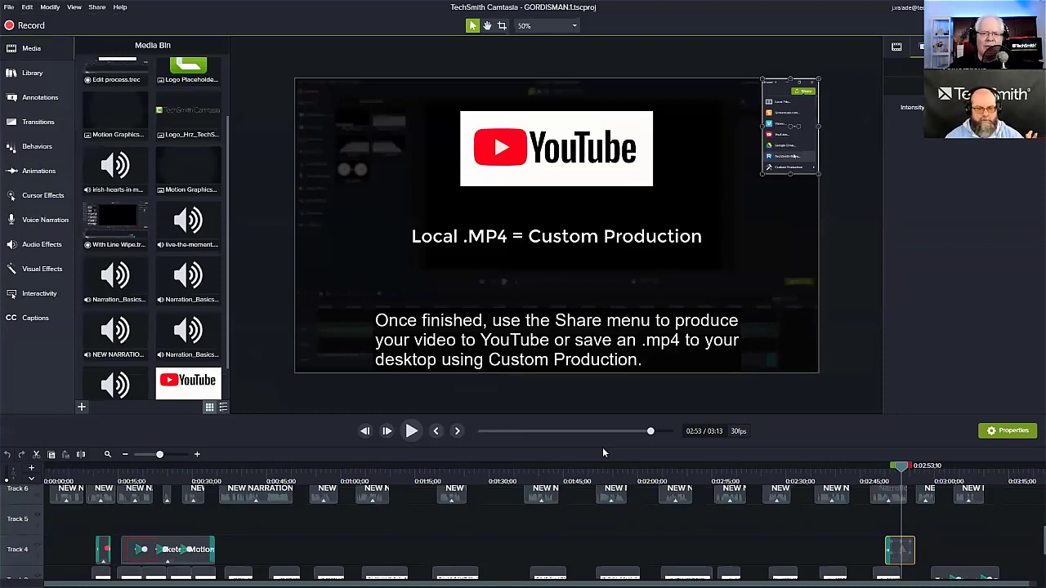
Step: Scrub the playhead through 01:29, 00:23 and 00:04, ending on the recorder scene near 00:18
click(486, 480)
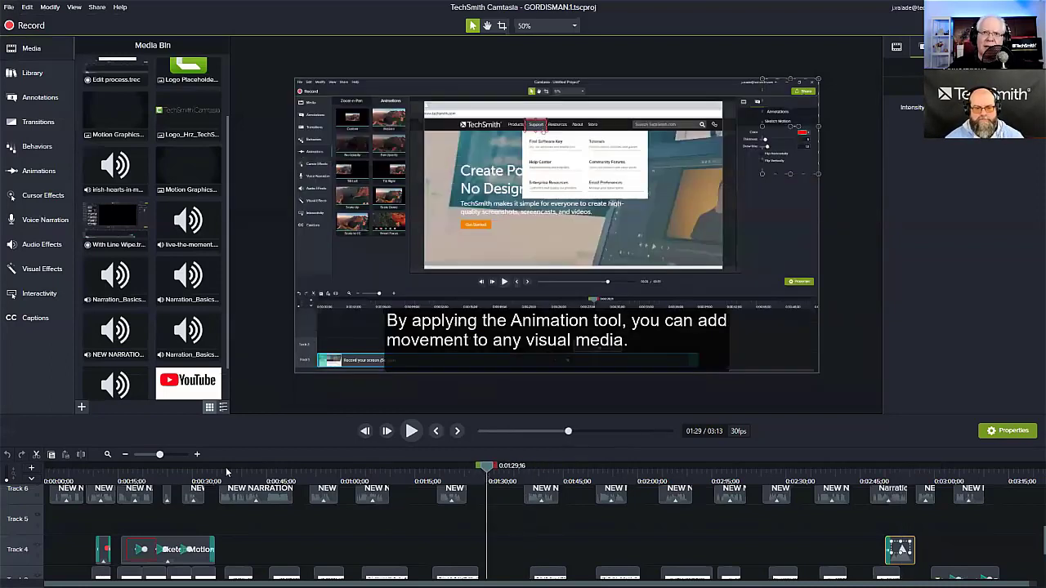
click(161, 480)
click(66, 480)
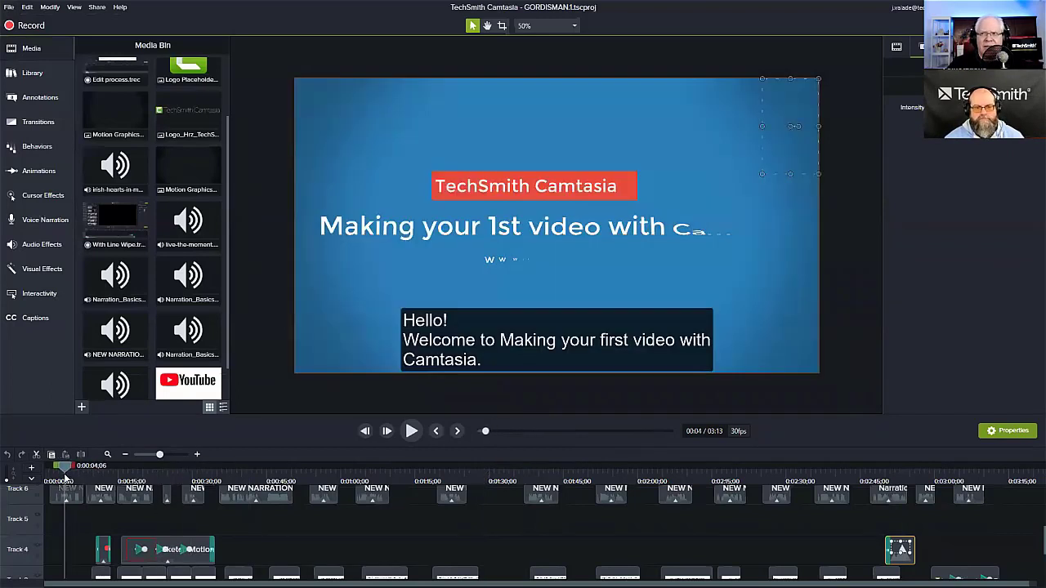
drag(67, 480, 77, 480)
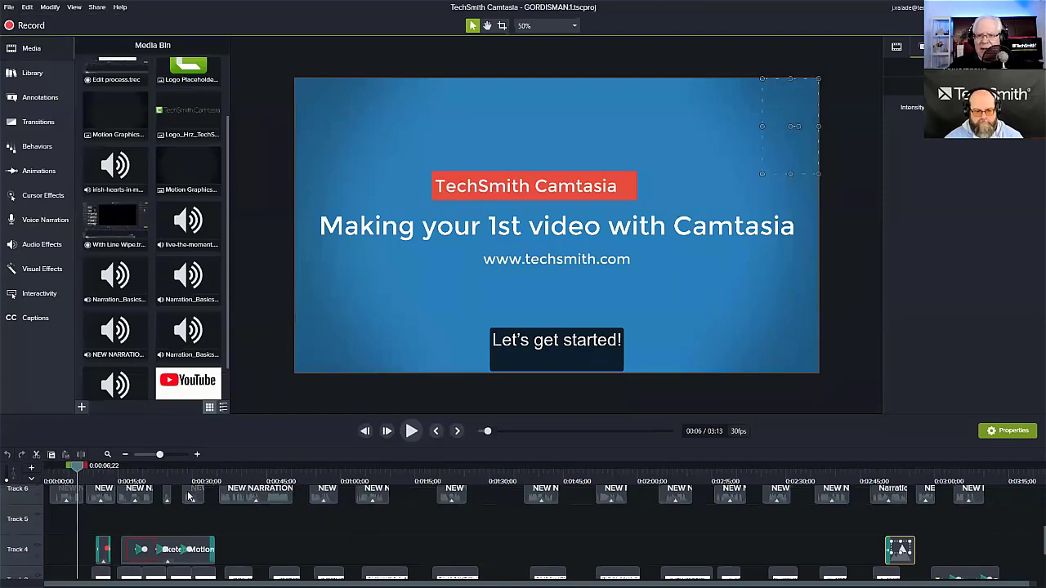
drag(186, 466, 139, 473)
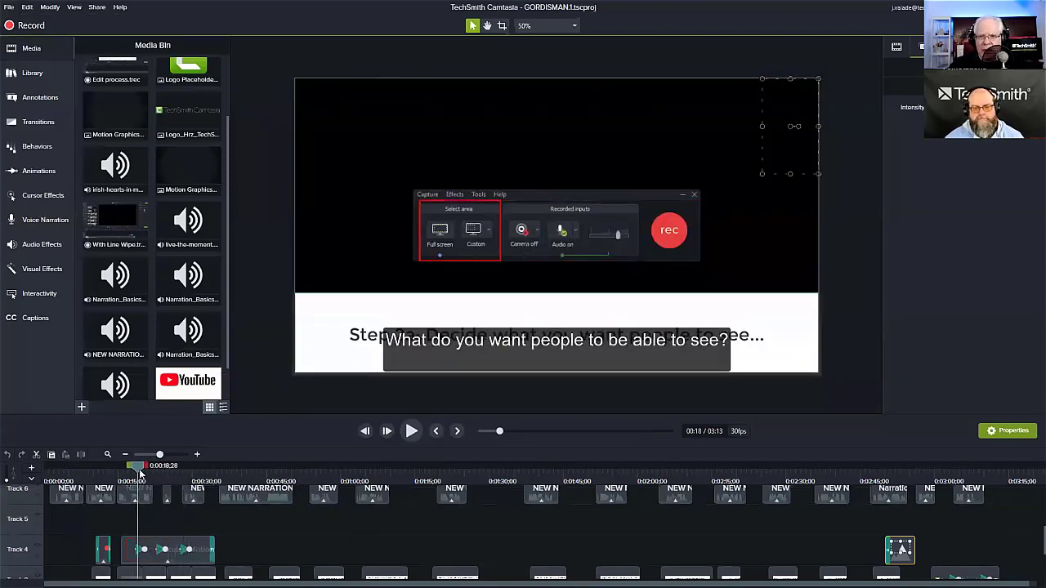